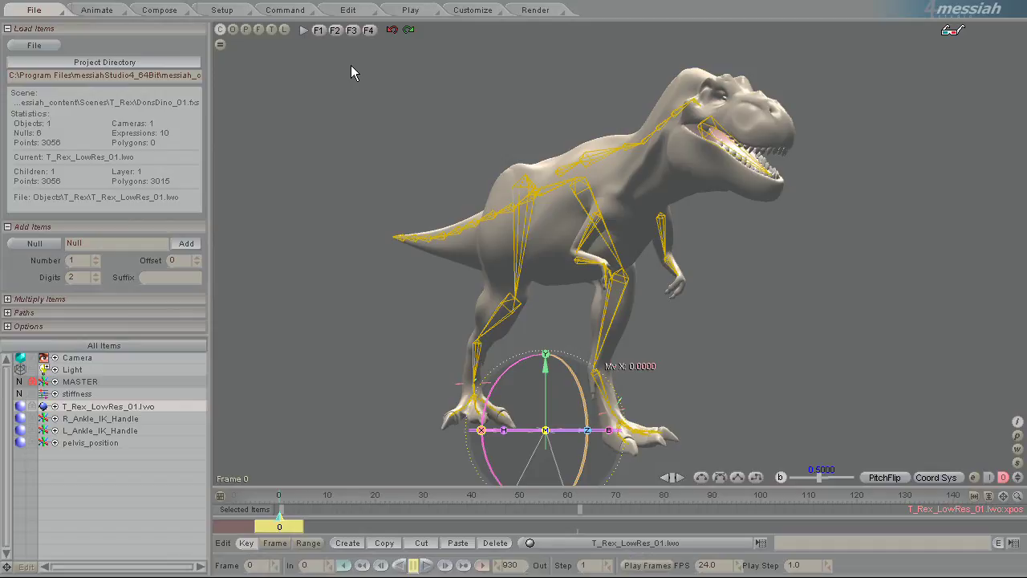
# Widen the items and effects panel, then test-rotate the TRN_JAW bone and undo it.
pyautogui.click(222, 9)
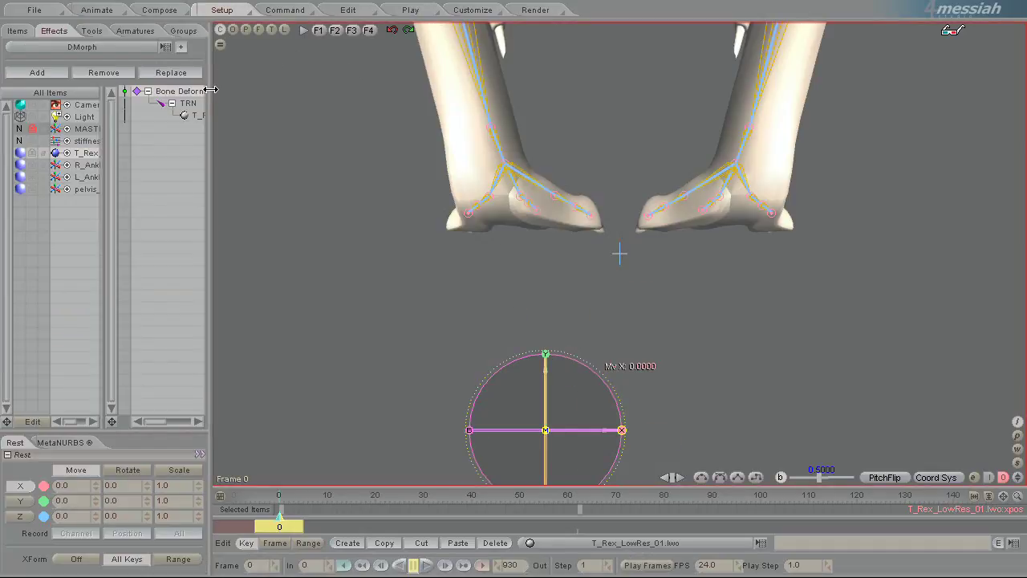
pyautogui.moveTo(211, 90); pyautogui.dragTo(442, 90)
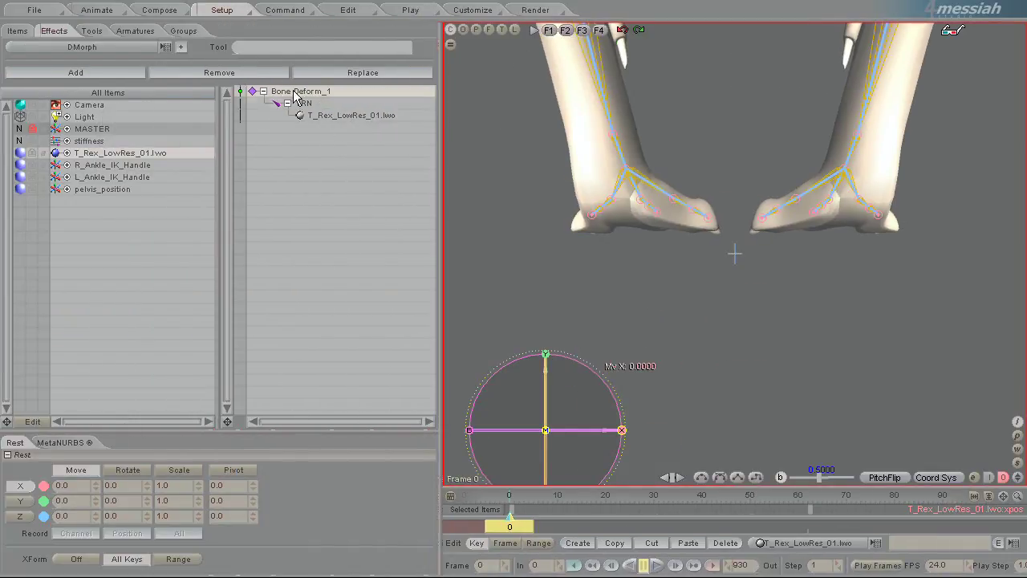
pyautogui.click(96, 9)
pyautogui.click(855, 180)
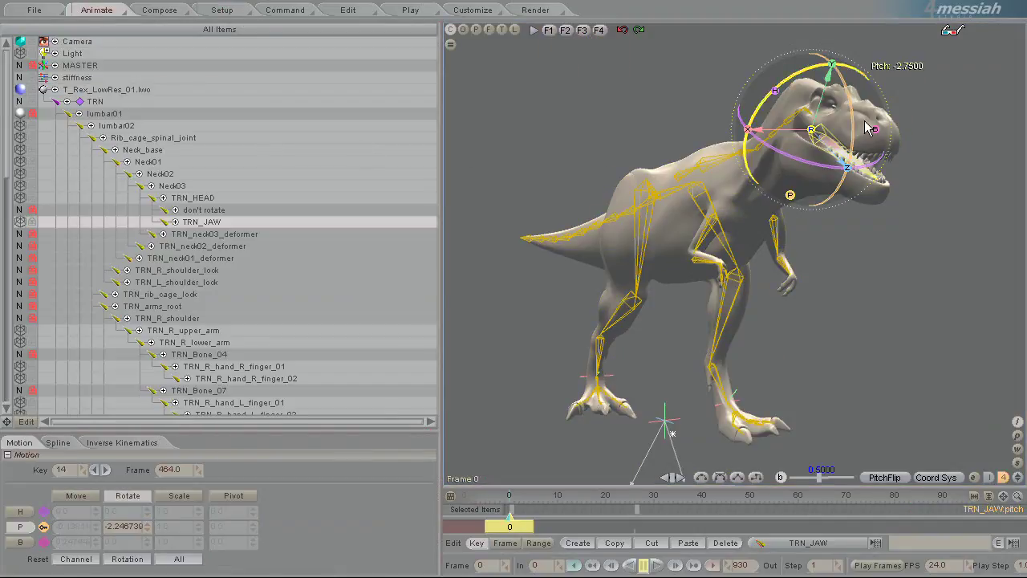
pyautogui.moveTo(420, 312); pyautogui.dragTo(880, 185)
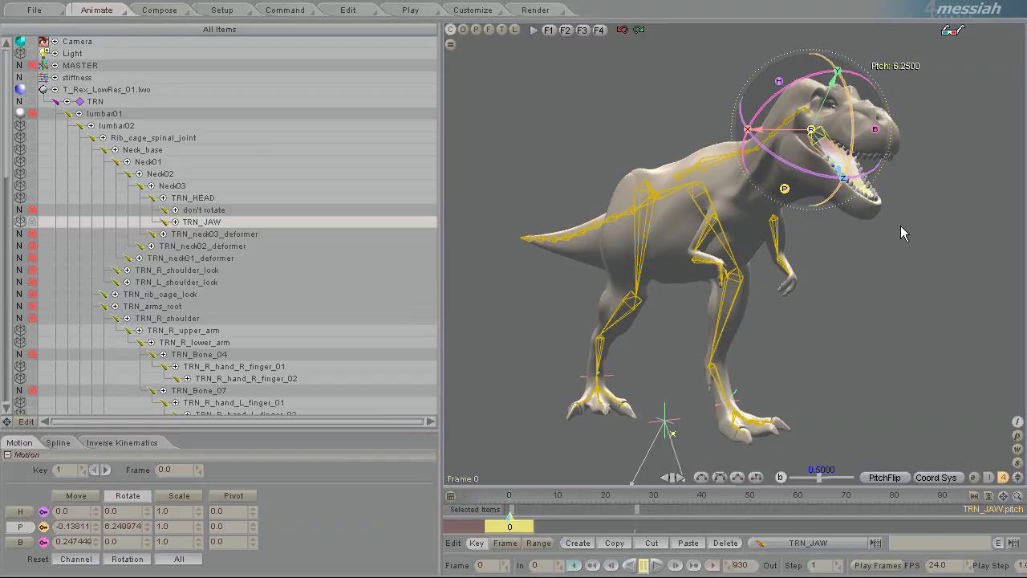
pyautogui.hotkey('ctrl', 'z')
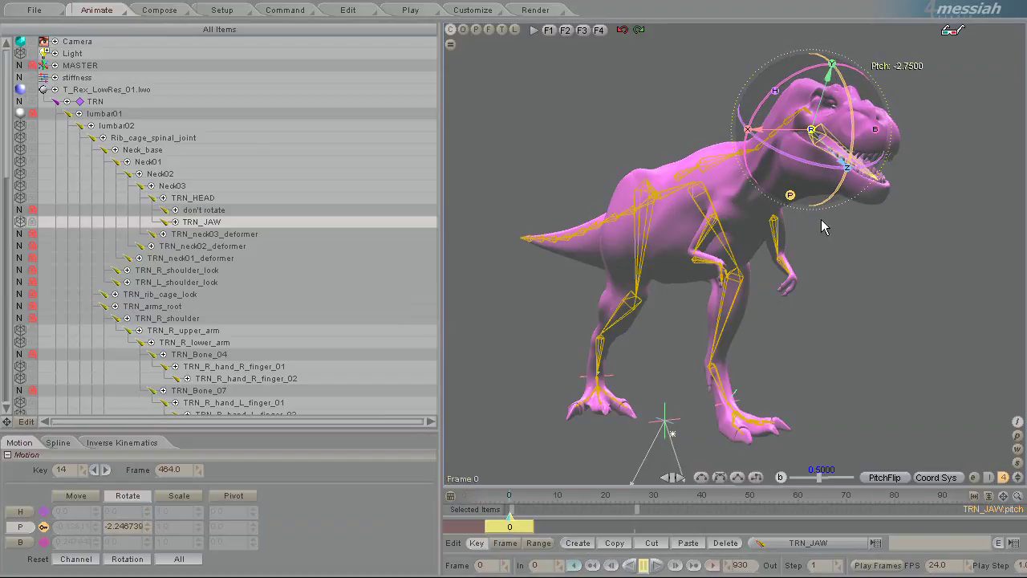
# Test the jaw deformation once more and undo the rotation.
pyautogui.click(221, 10)
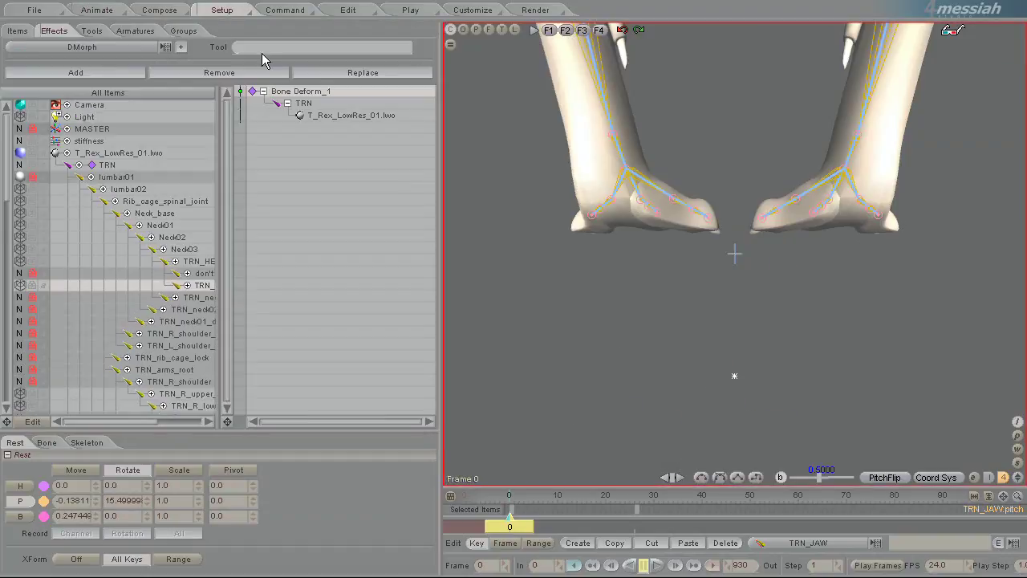
pyautogui.click(95, 10)
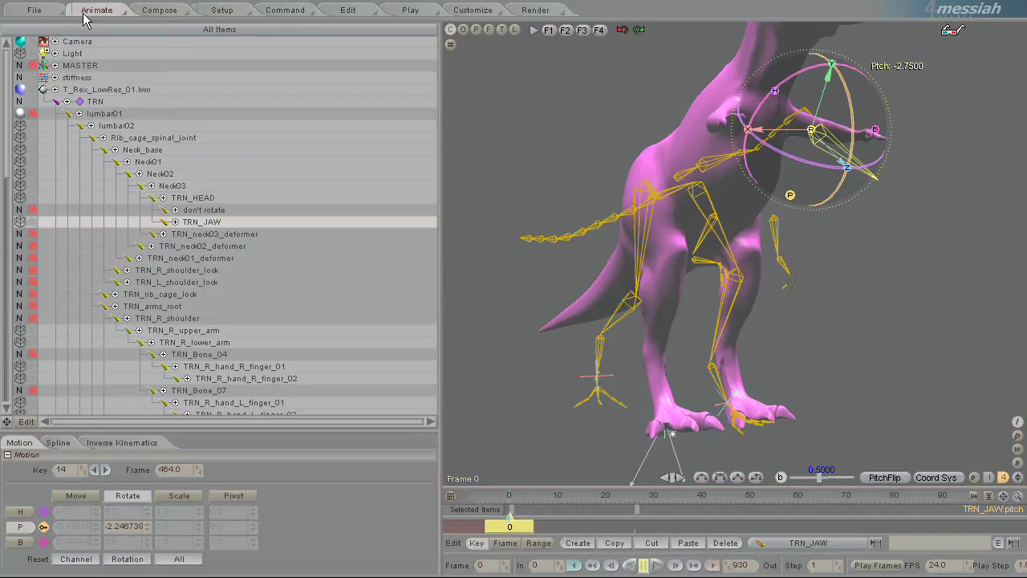
pyautogui.moveTo(877, 157); pyautogui.dragTo(875, 168)
pyautogui.hotkey('ctrl', 'z')
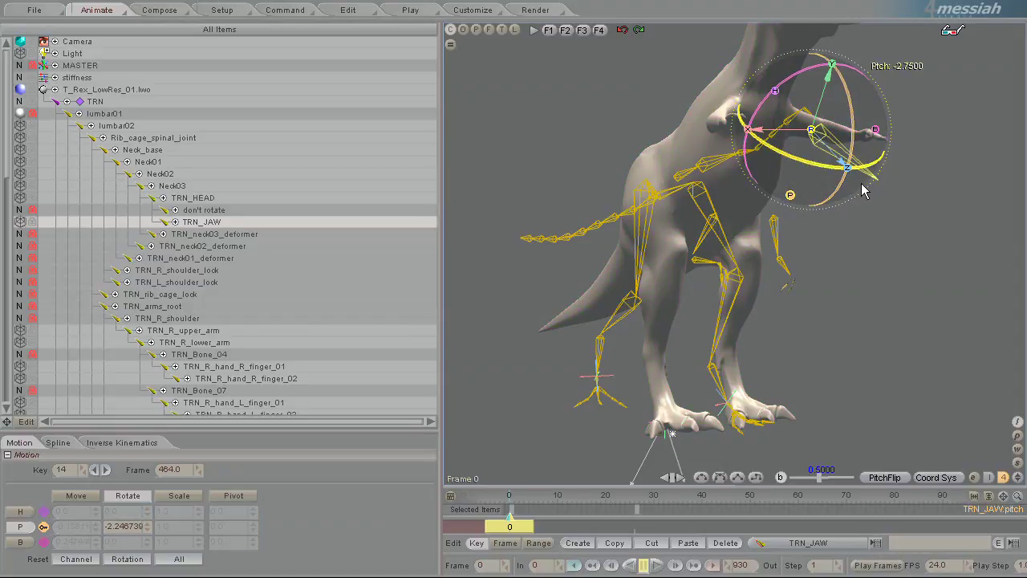
# Enable Bone Deform_1 in Setup and rotate TRN_JAW to a pitch of -2.75.
pyautogui.click(241, 11)
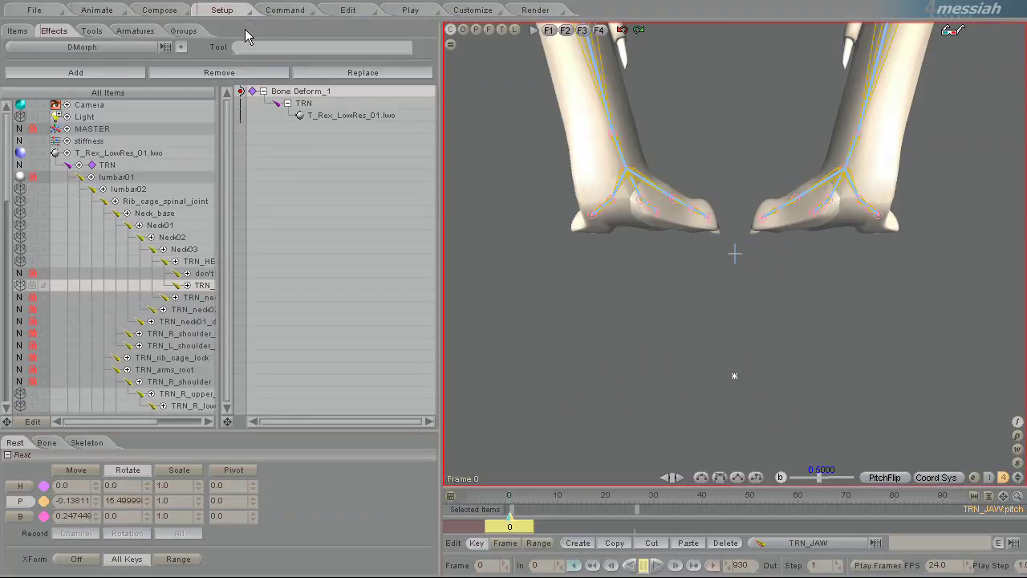
pyautogui.click(240, 91)
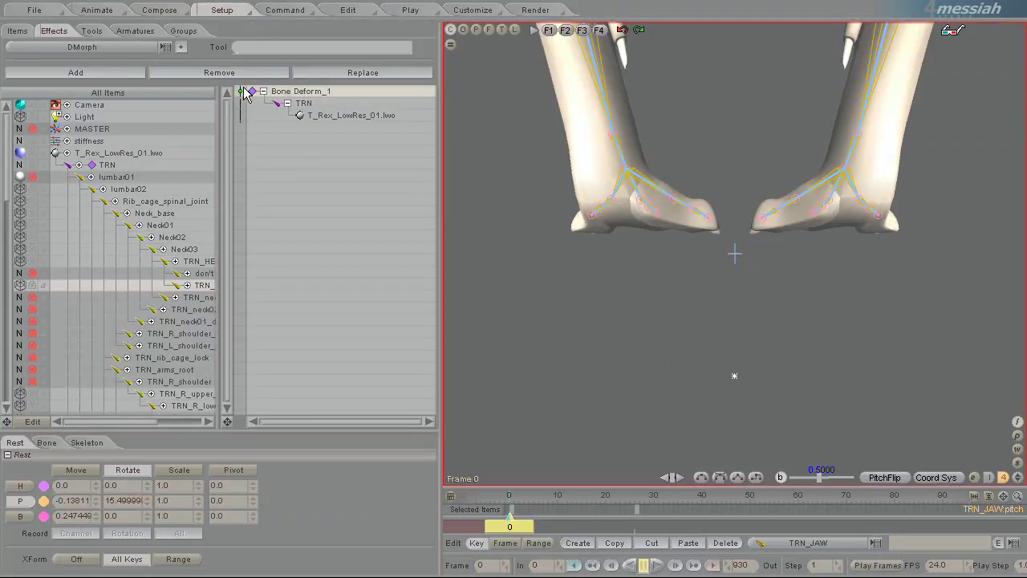
pyautogui.click(89, 12)
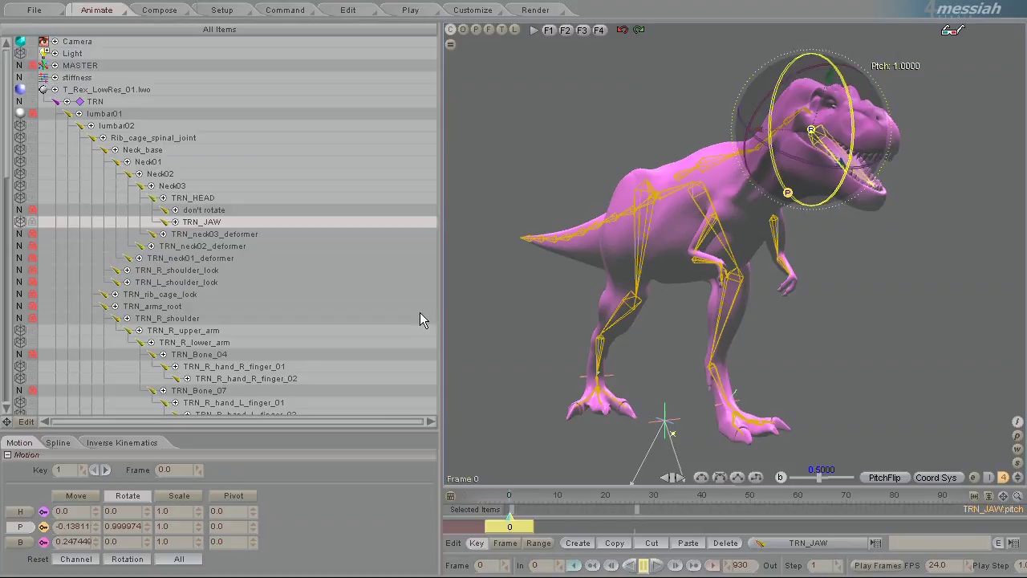
pyautogui.moveTo(844, 203); pyautogui.dragTo(847, 201)
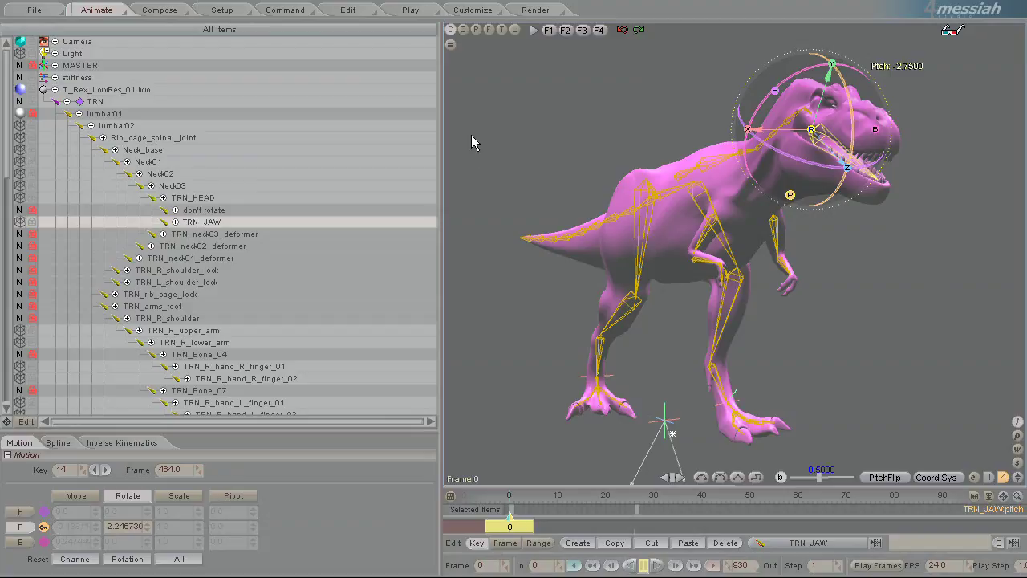
# Load the SaveMorphSequence plugin and pick T_Rex_LowRes_01.lwo as the source object.
pyautogui.click(473, 12)
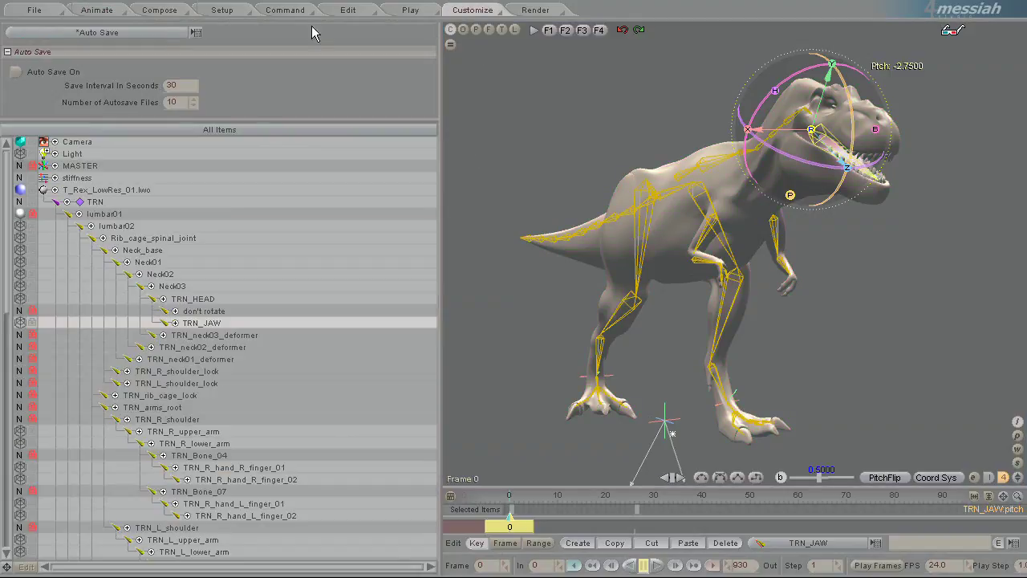
pyautogui.click(55, 32)
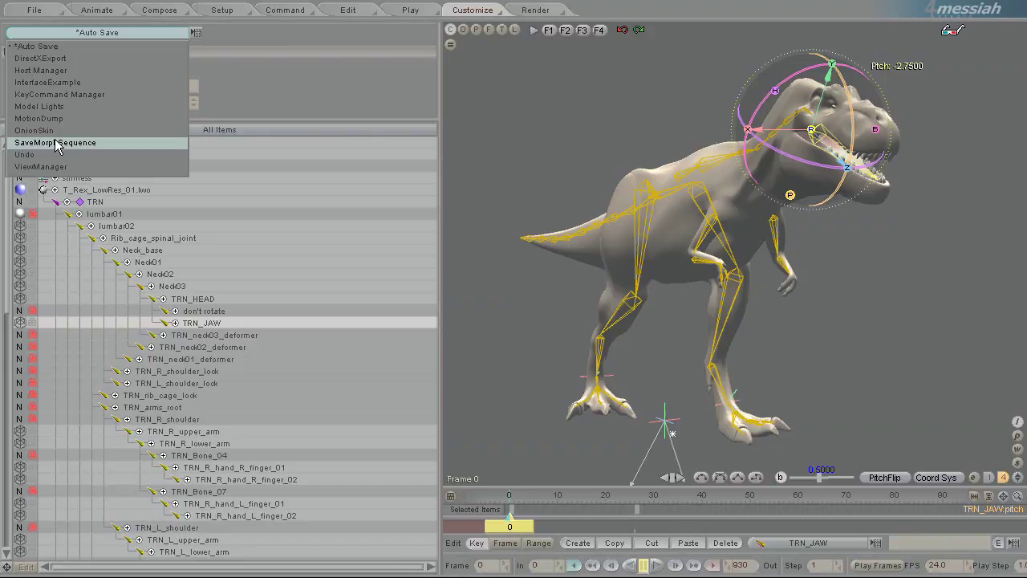
pyautogui.click(57, 143)
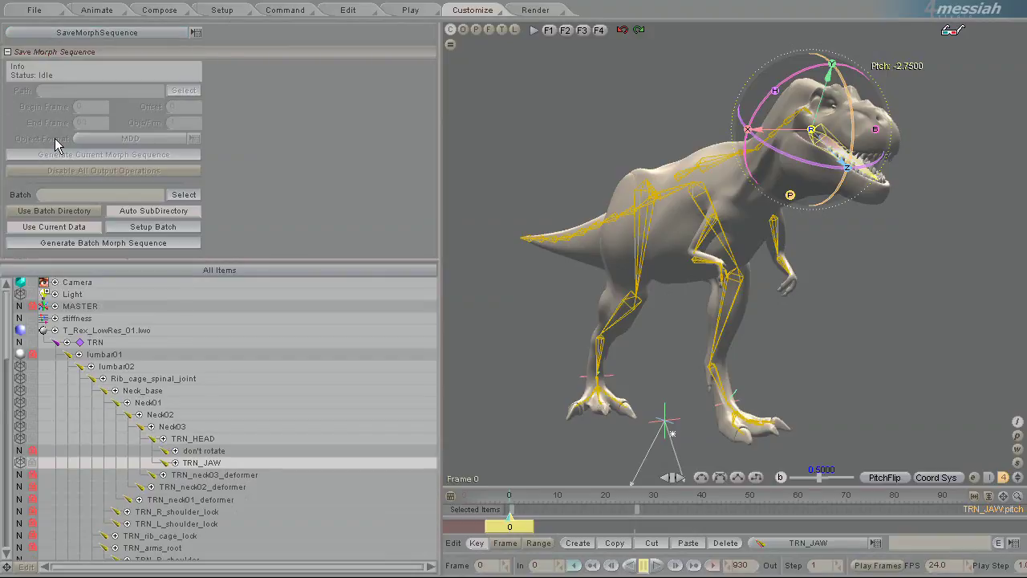
pyautogui.click(108, 332)
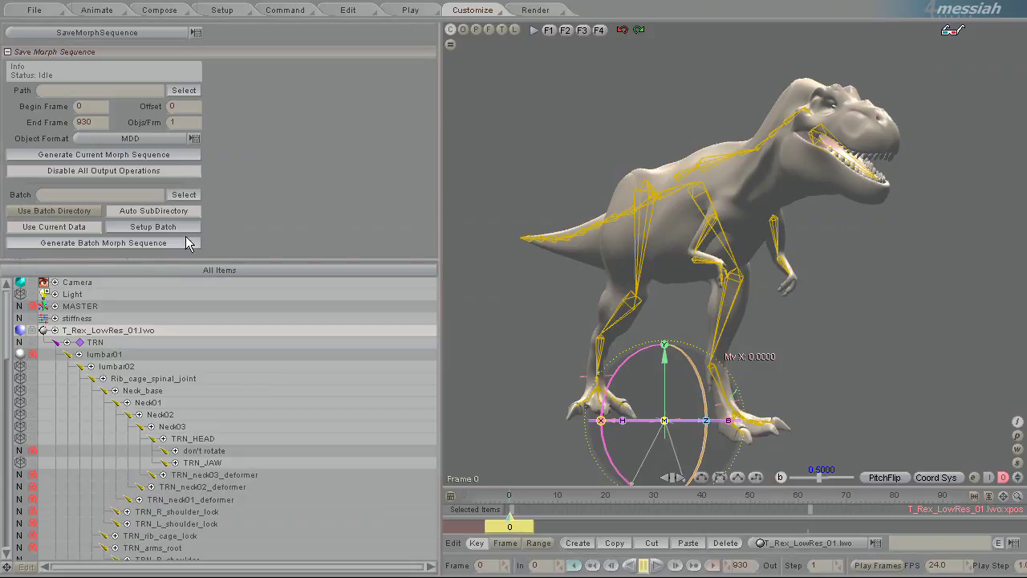
# Save the morph sequence into the T_Rex scene's MDD folder as T_Rex_LowRes_02.
pyautogui.click(182, 90)
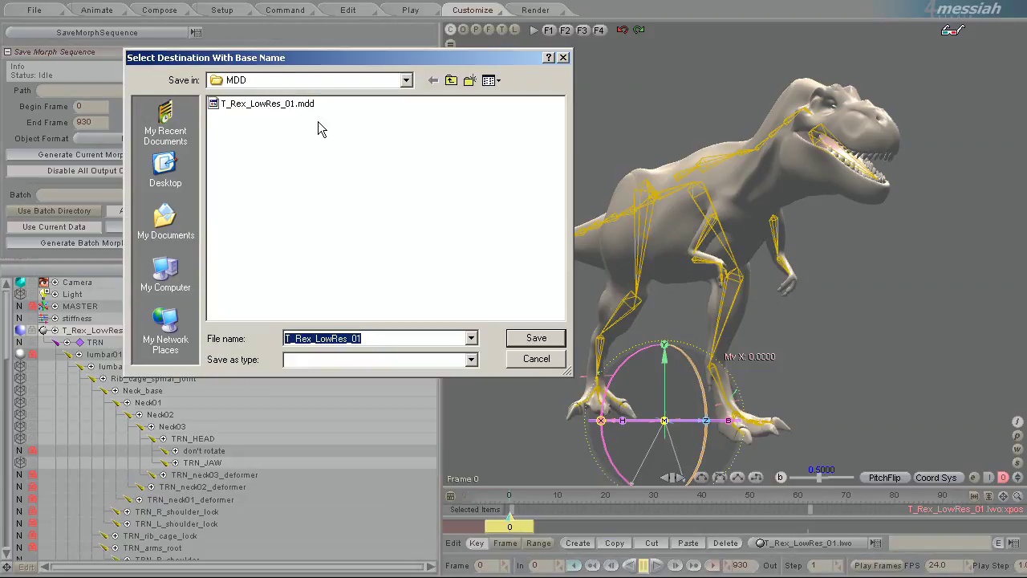
pyautogui.click(403, 80)
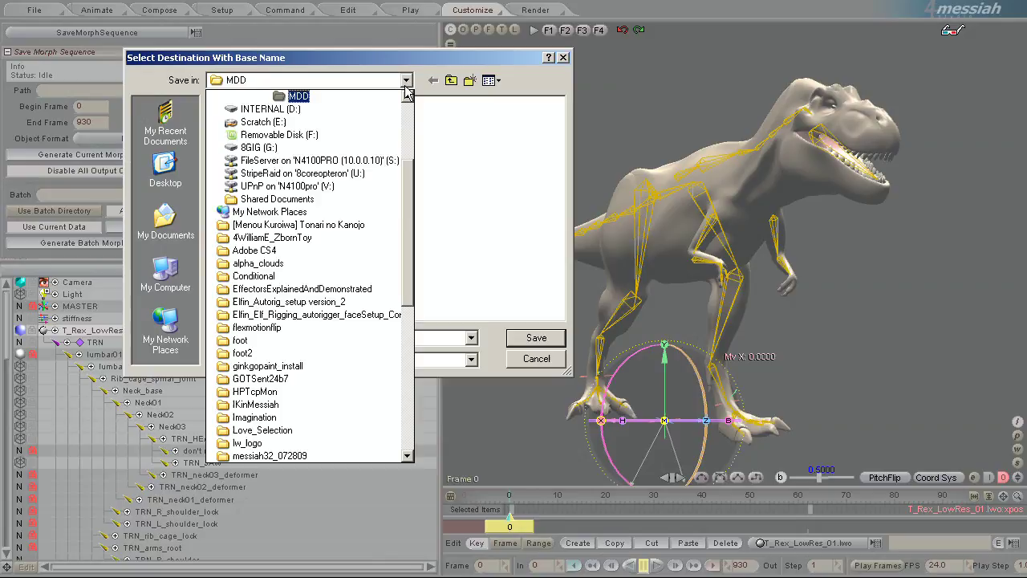
pyautogui.scroll(1, 393, 131)
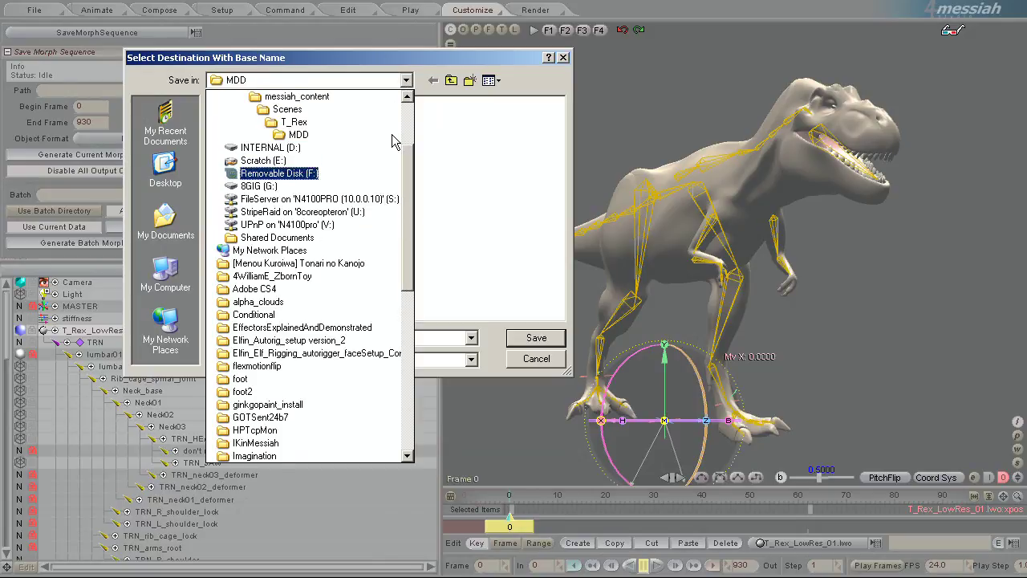
pyautogui.click(301, 135)
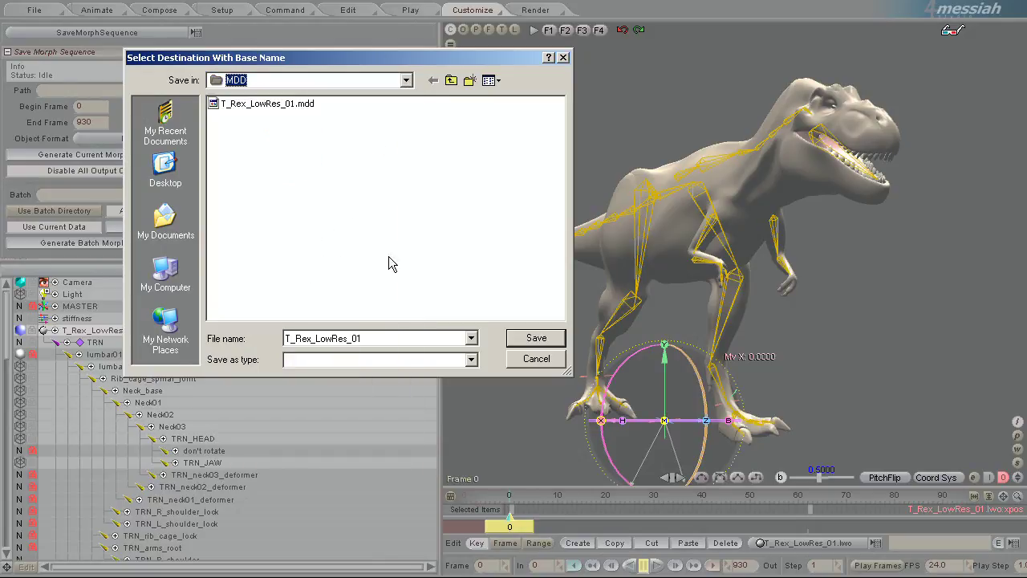
pyautogui.click(363, 338)
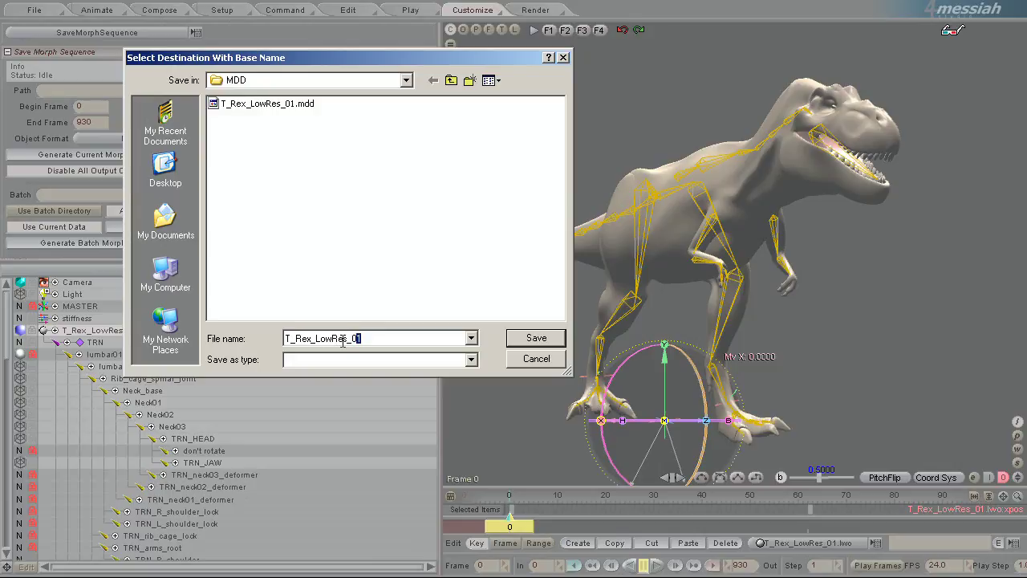
pyautogui.click(533, 338)
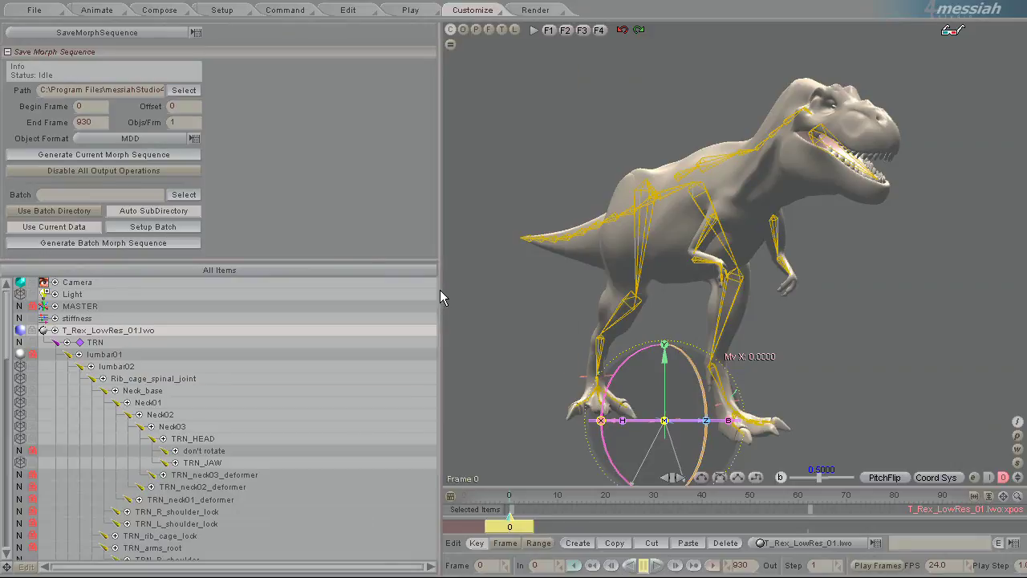
# Generate the T_Rex_LowRes_02 MDD sequence and return to the Setup effects panel.
pyautogui.click(114, 157)
pyautogui.click(222, 11)
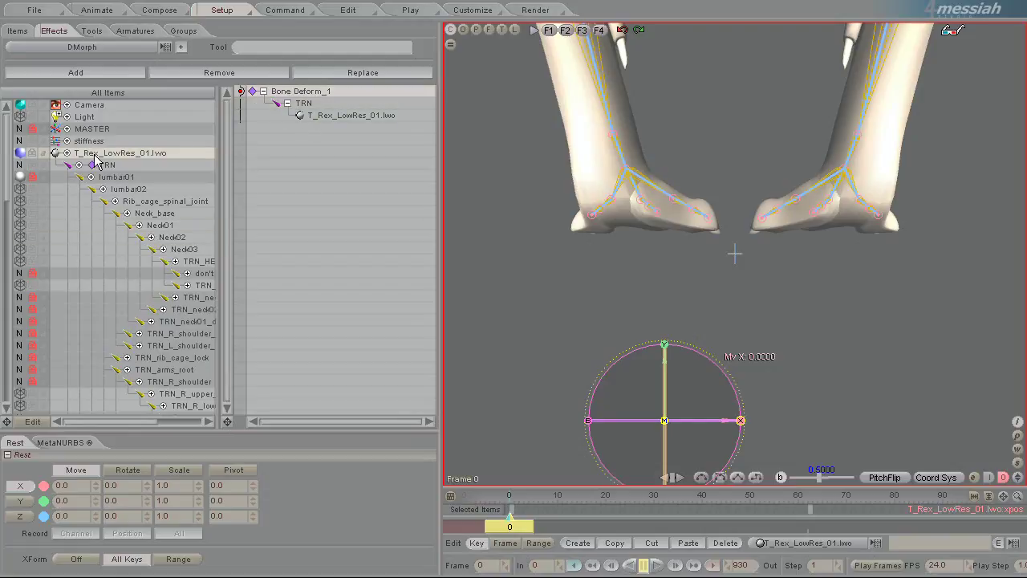
# Add a DMorph effect from the plugin list and enlarge its properties panel.
pyautogui.click(105, 49)
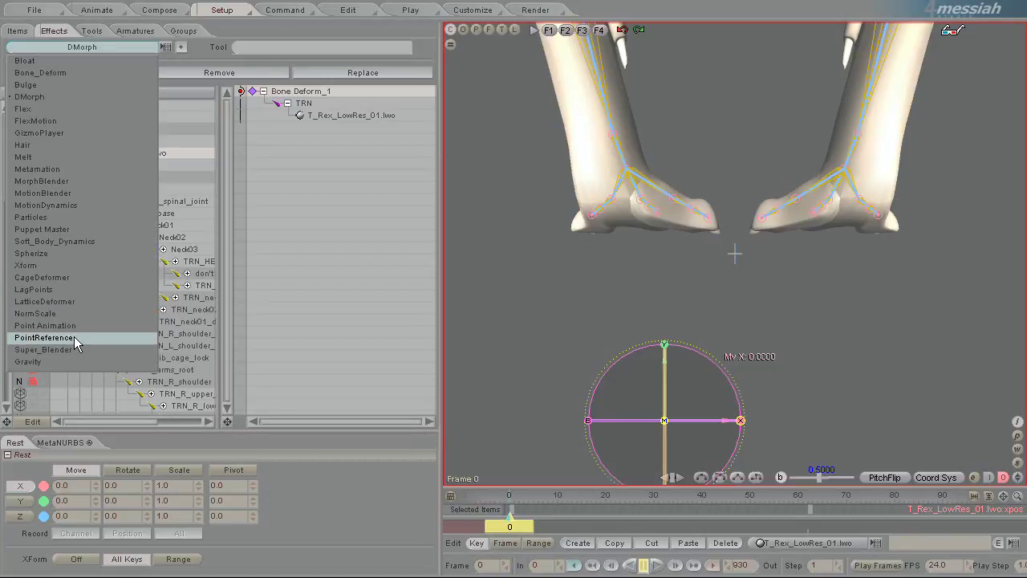
pyautogui.click(80, 96)
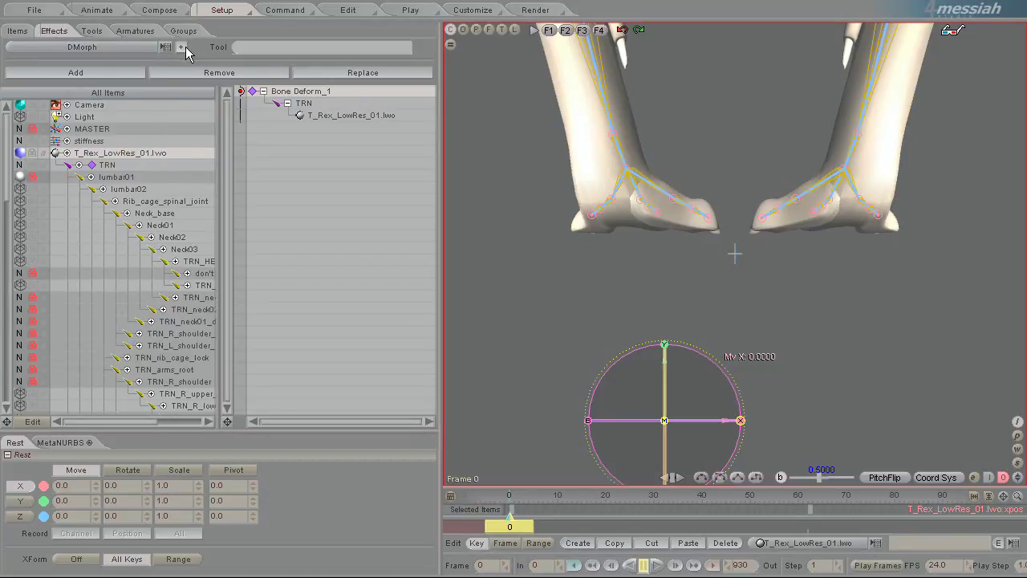
pyautogui.click(182, 47)
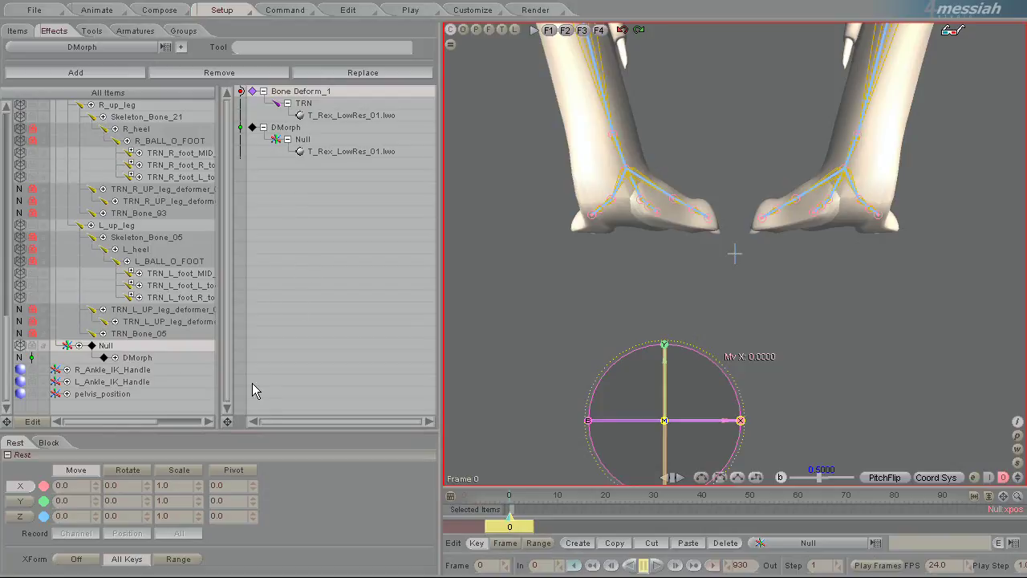
pyautogui.click(138, 358)
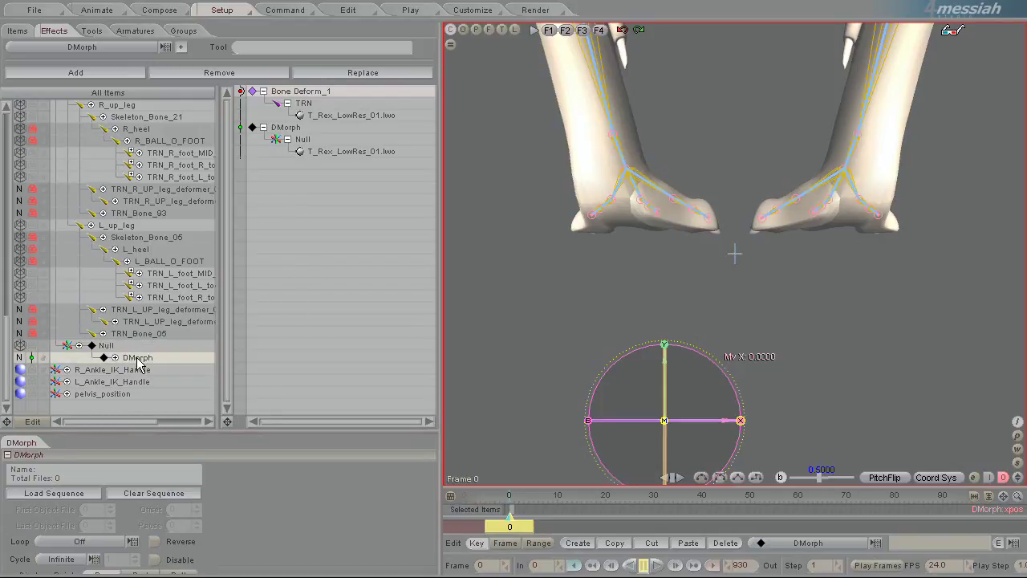
pyautogui.moveTo(94, 433); pyautogui.dragTo(96, 377)
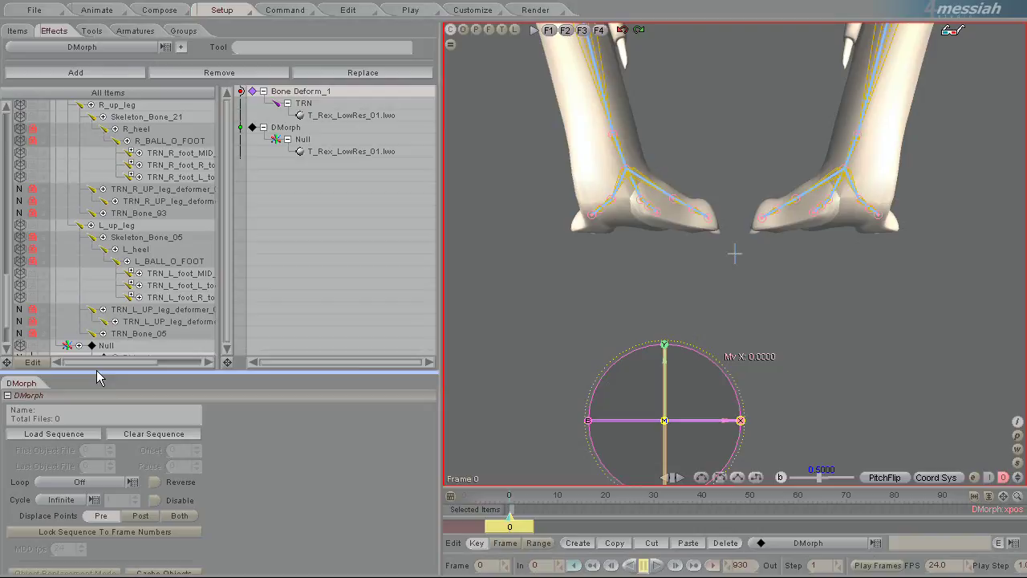
# Load T_Rex_LowRes_02.mdd as the DMorph object sequence.
pyautogui.click(56, 435)
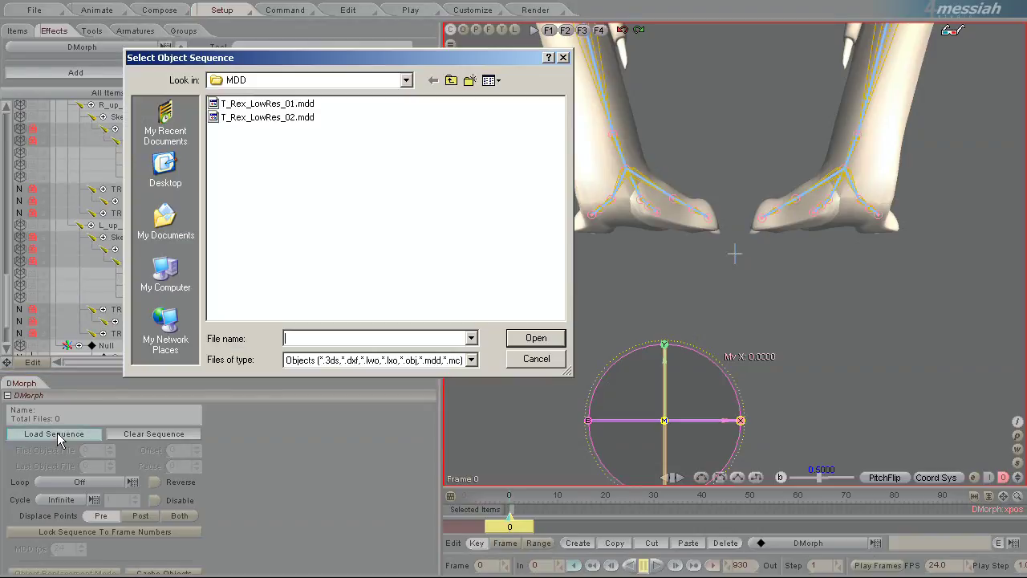
pyautogui.click(281, 118)
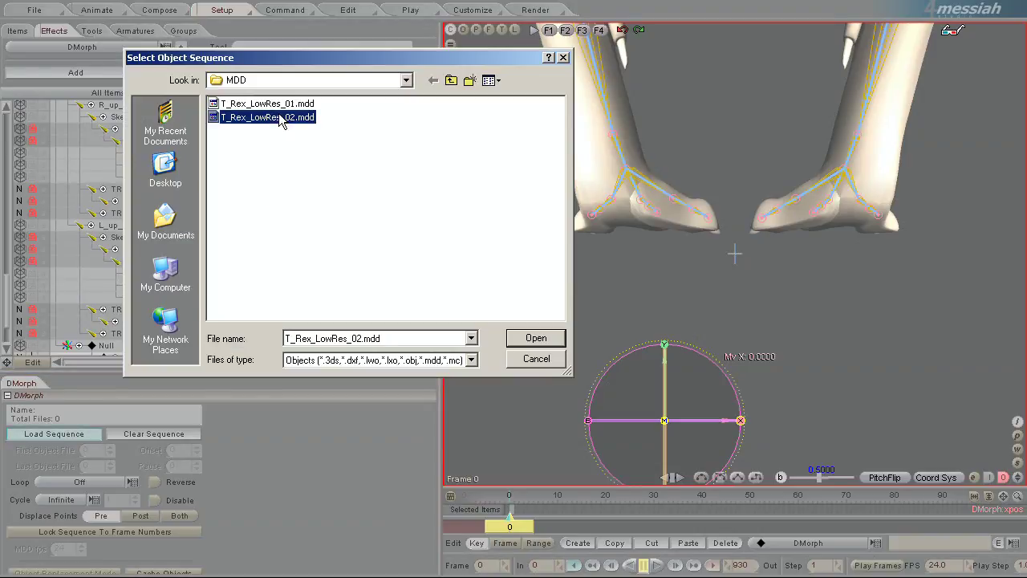
pyautogui.click(523, 337)
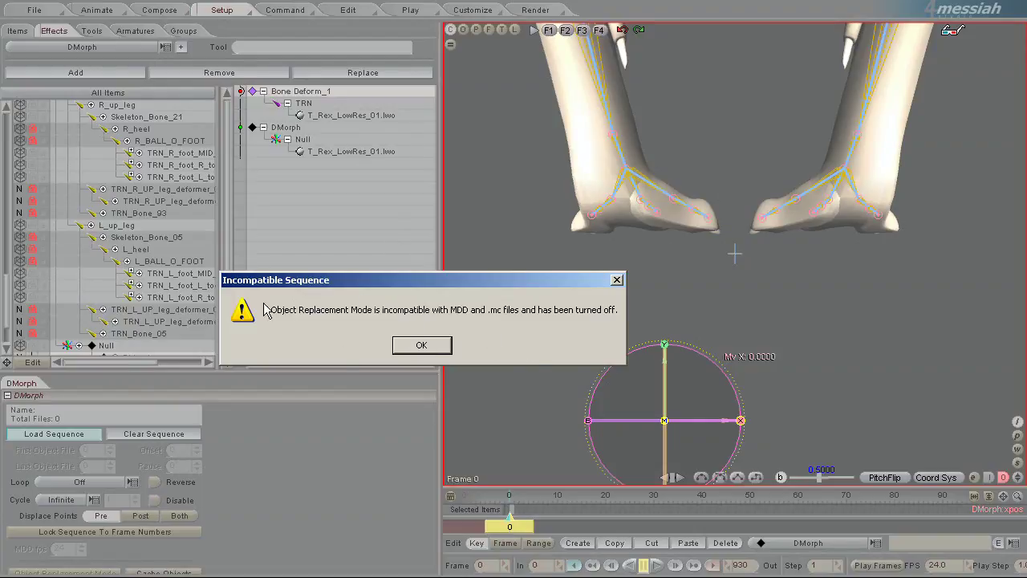
# Accept the Incompatible Sequence warning and go back to the Animate workspace.
pyautogui.click(423, 347)
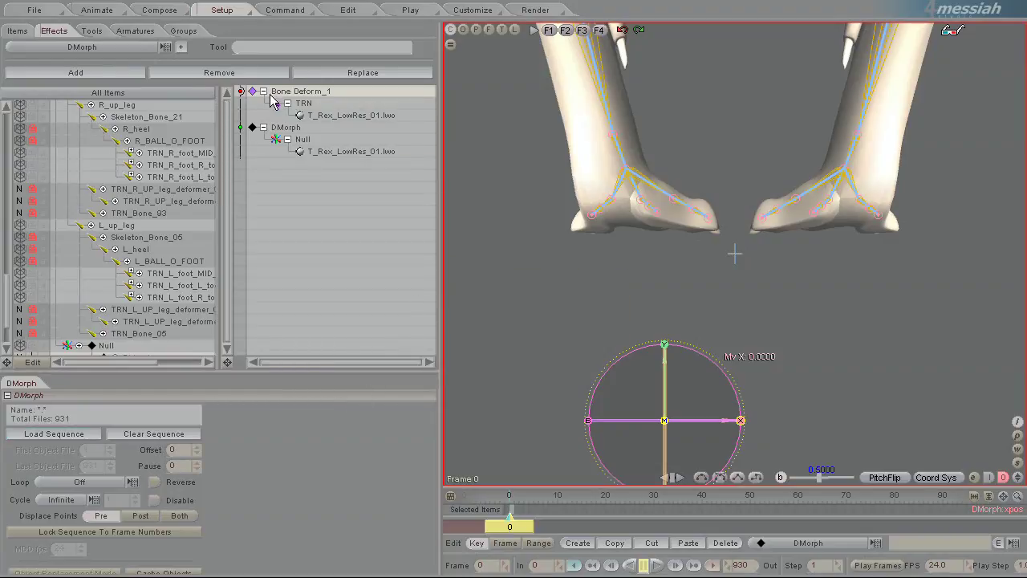
pyautogui.moveTo(275, 97); pyautogui.dragTo(292, 128)
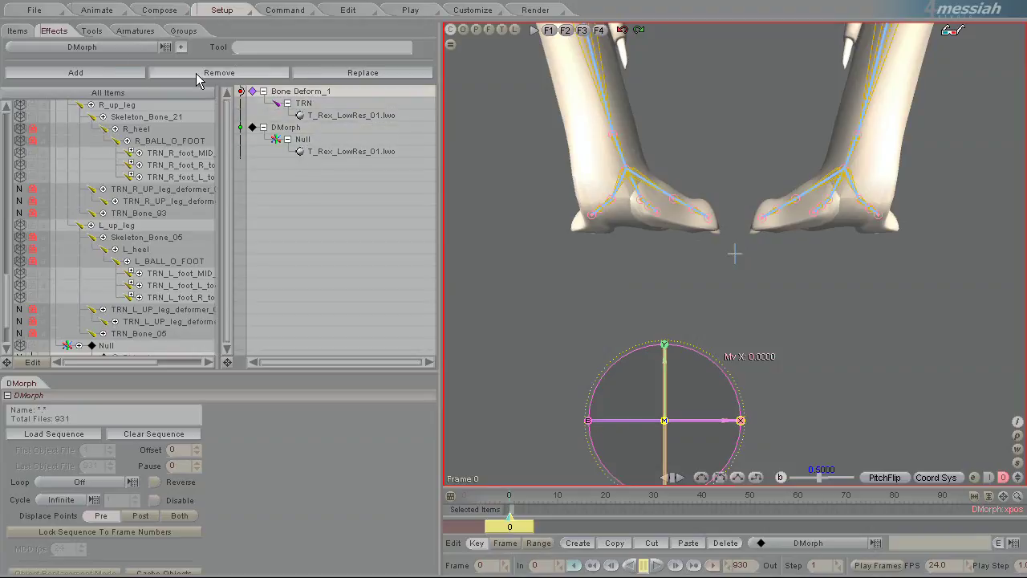
pyautogui.click(96, 9)
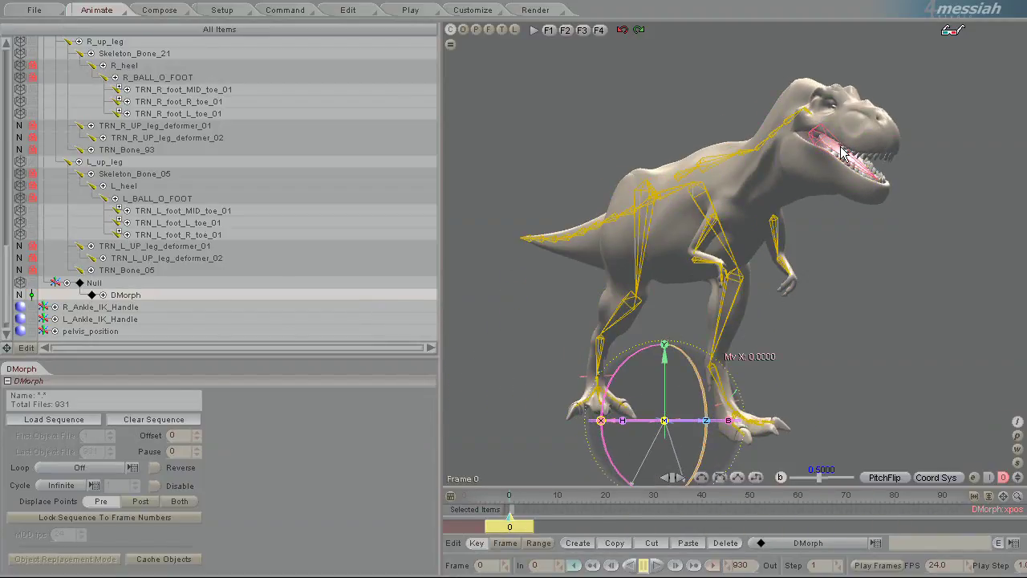
# Rotate TRN_JAW open, then back to a pitch of about -2.75.
pyautogui.click(842, 154)
pyautogui.moveTo(418, 318)
pyautogui.mouseDown()
pyautogui.moveTo(419, 293)
pyautogui.moveTo(420, 315)
pyautogui.mouseUp()
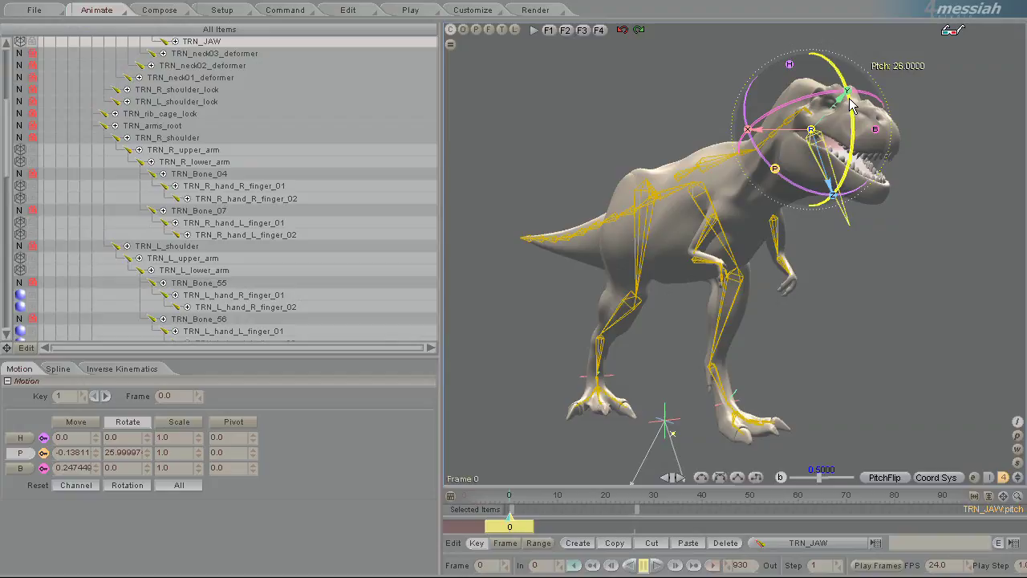
pyautogui.moveTo(828, 248); pyautogui.dragTo(828, 247)
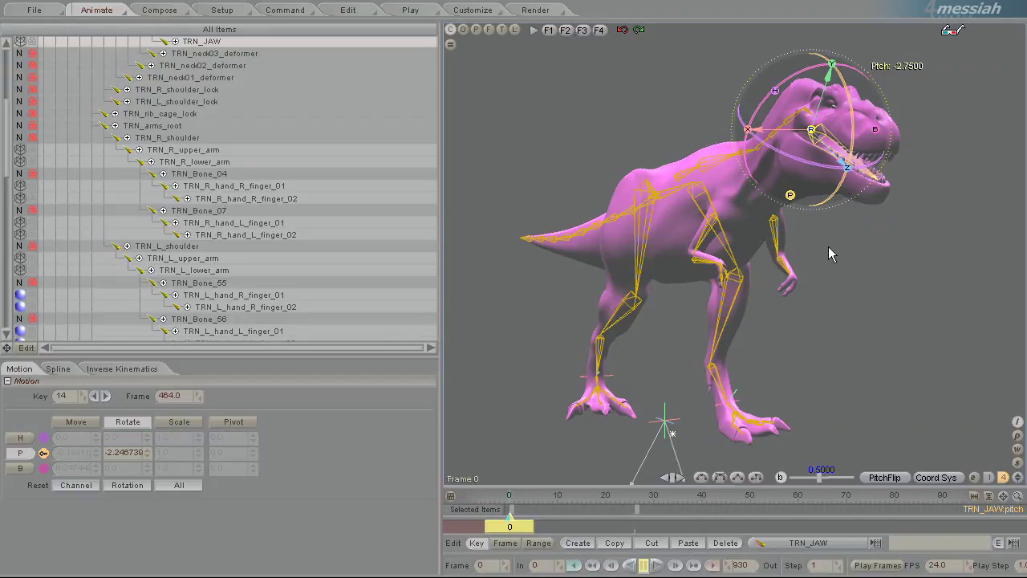
pyautogui.click(213, 11)
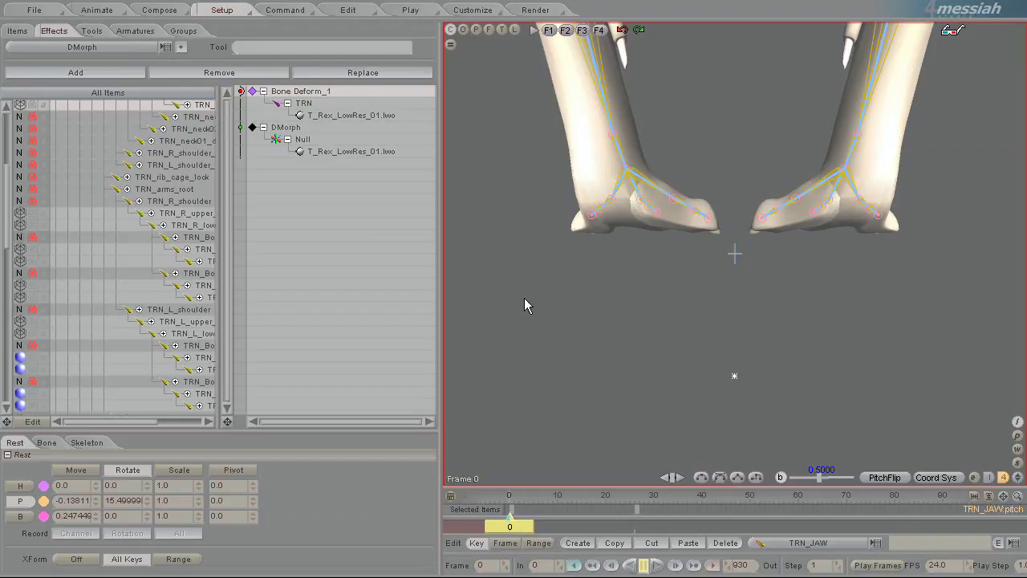
pyautogui.click(96, 10)
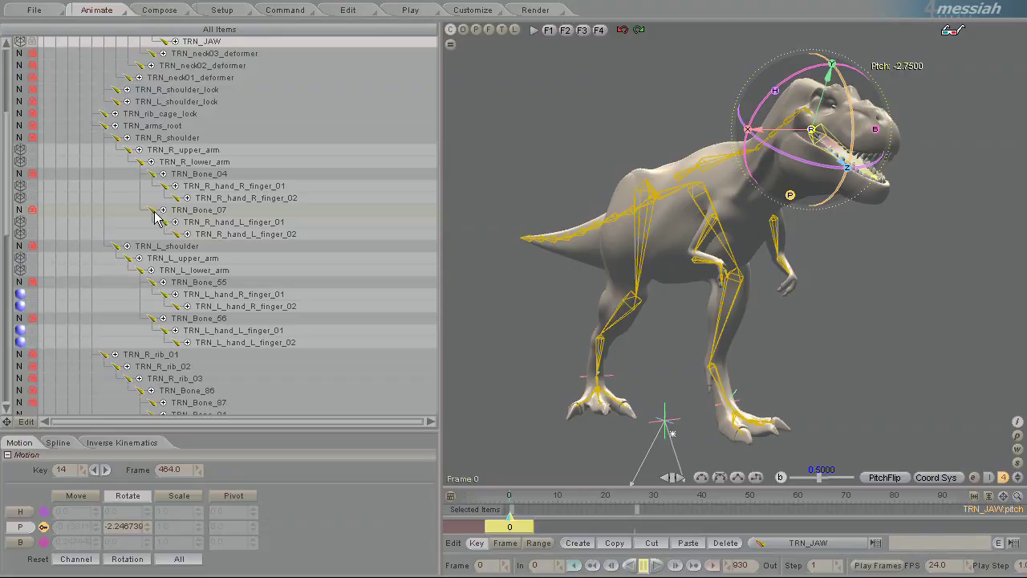
# Delete the TRN bone root together with all its descendant bones.
pyautogui.scroll(5, 6, 172)
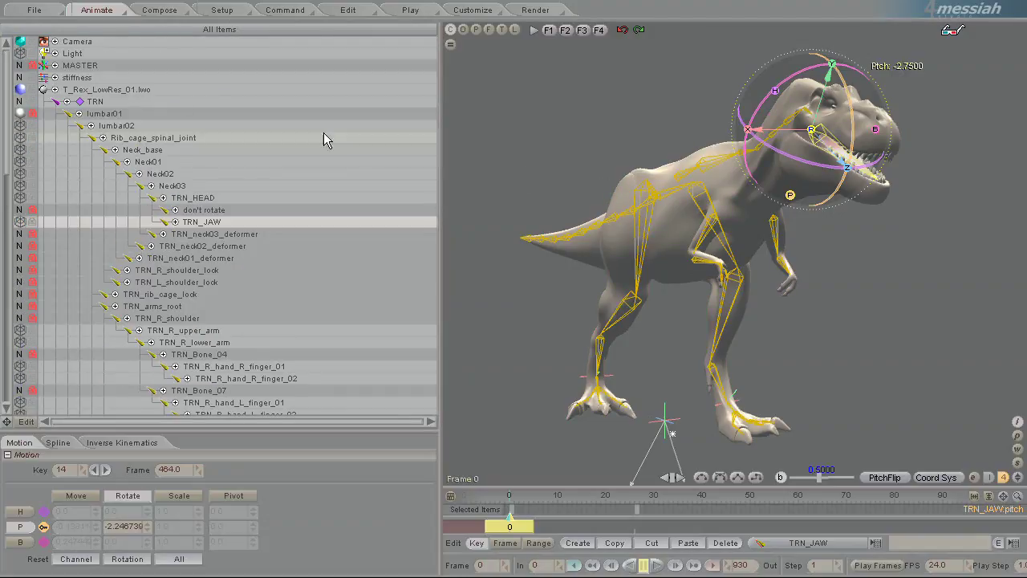
pyautogui.click(118, 102)
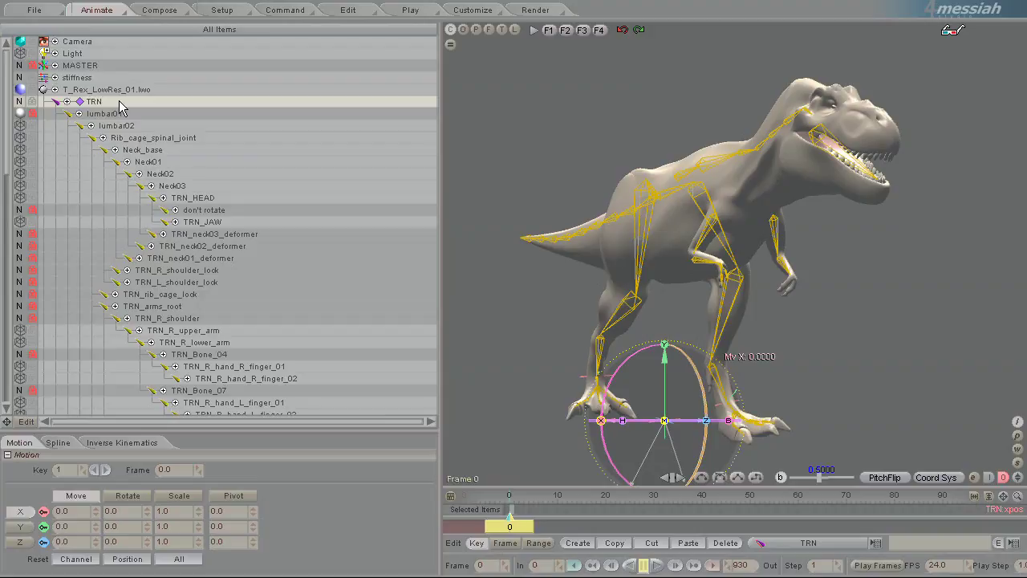
pyautogui.press('Delete')
pyautogui.press('Return')
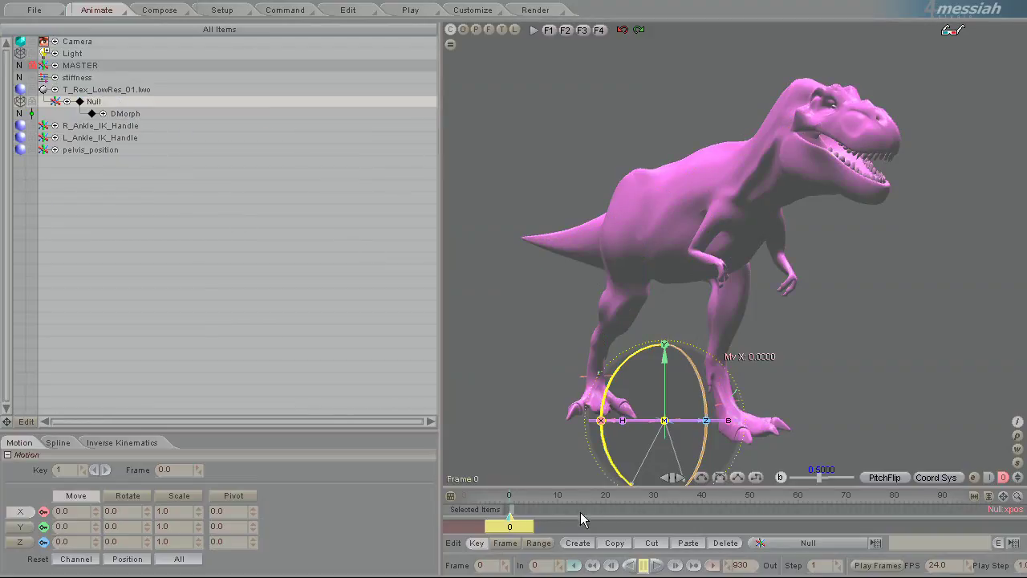